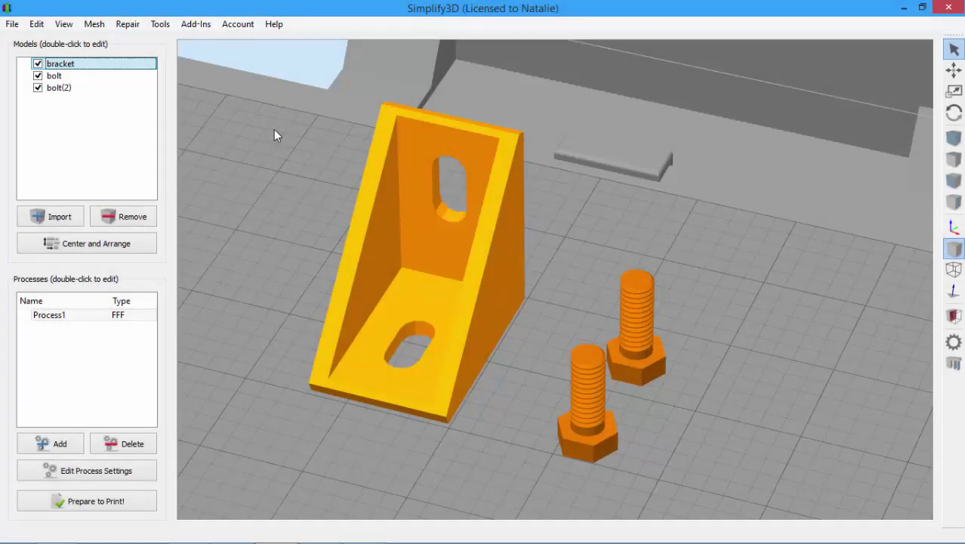
- Look over the Edit menu's grouping command without grouping, then select Process1 in the Processes list
left_click(36, 24)
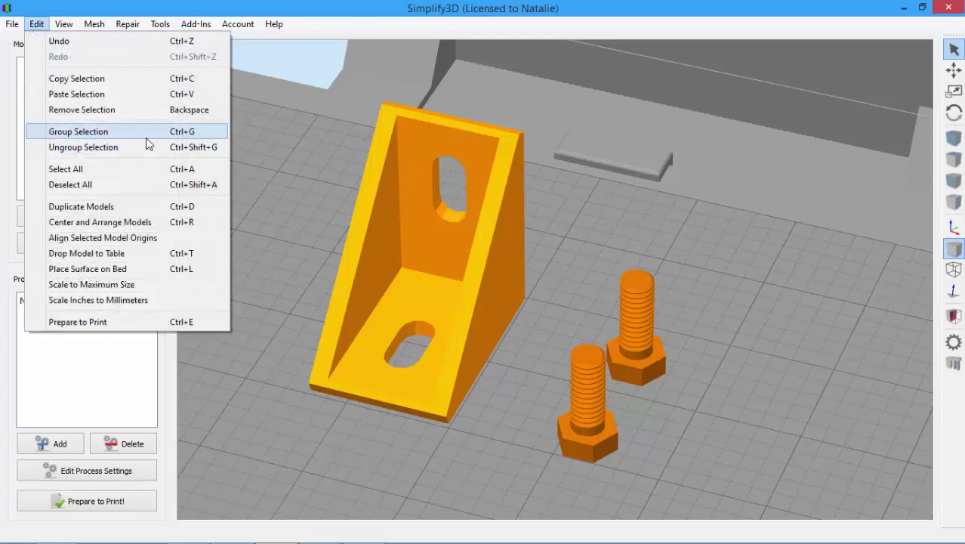
left_click(359, 140)
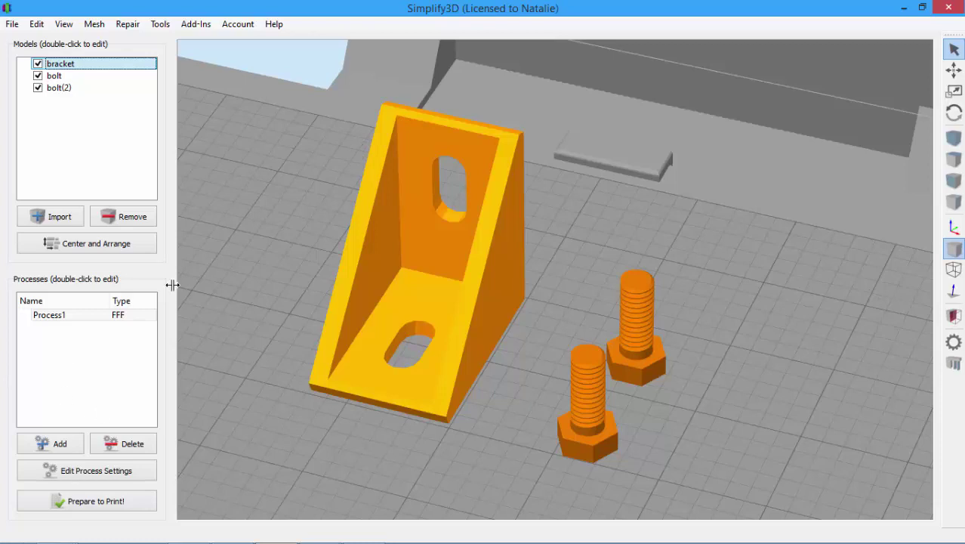
left_click(147, 321)
- Limit Process1 to the bracket by excluding bolt and bolt(2) from its models
double_click(140, 318)
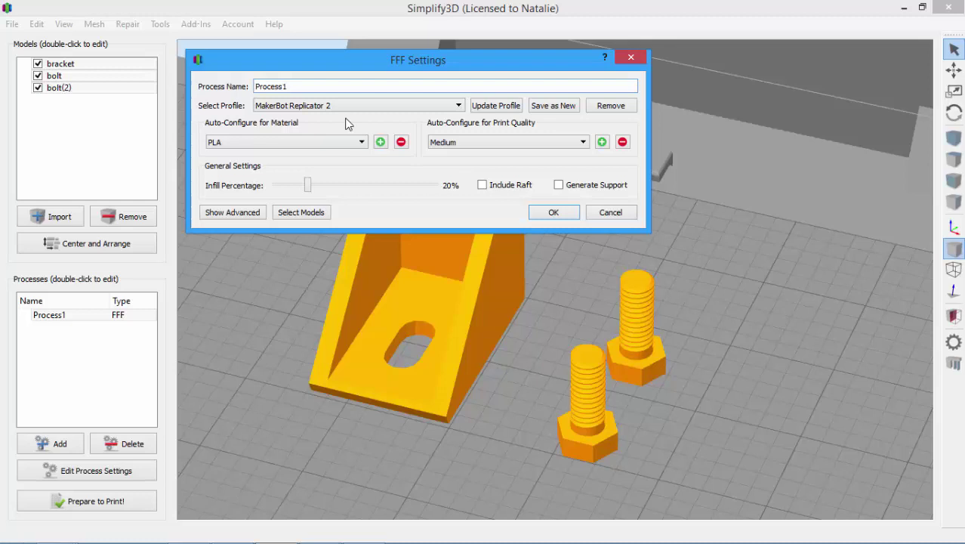
left_click(314, 216)
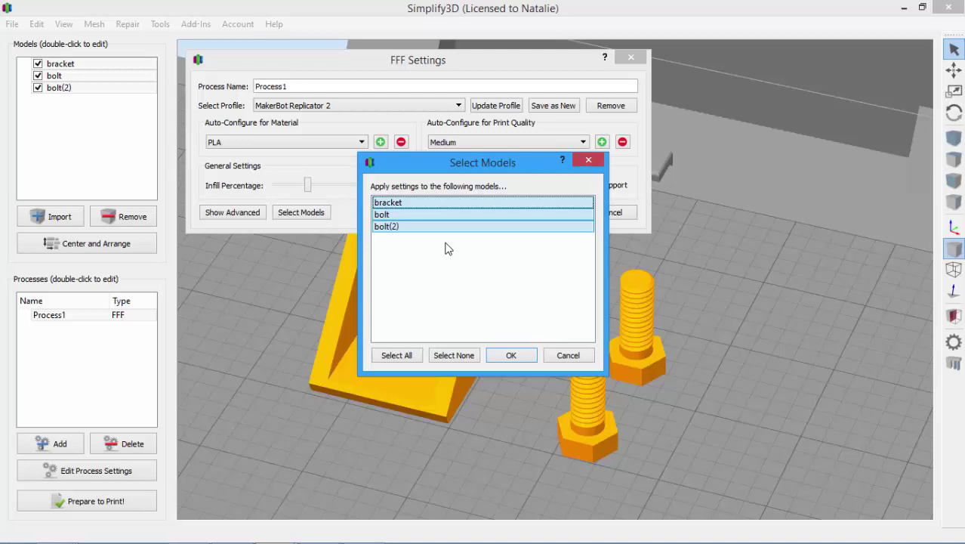
left_click(410, 217)
left_click(415, 226)
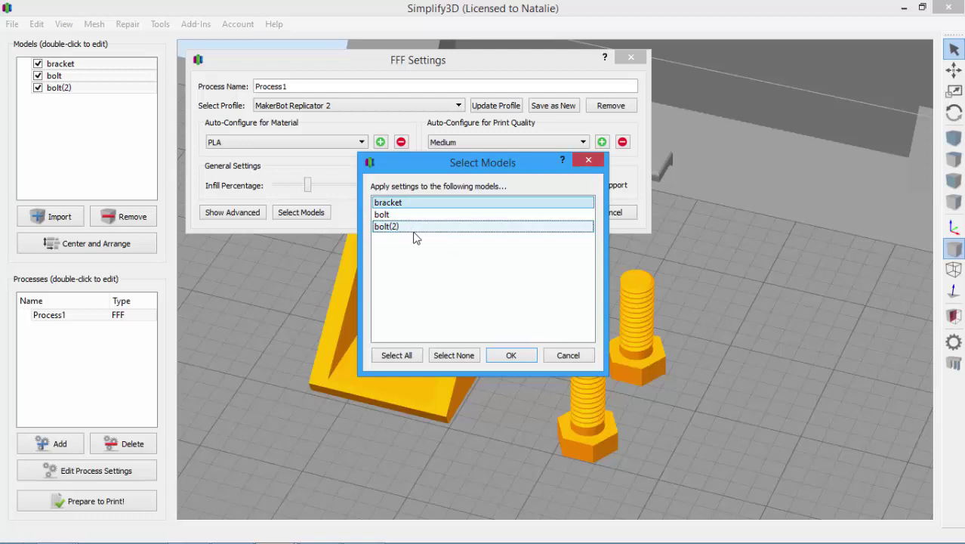
left_click(516, 353)
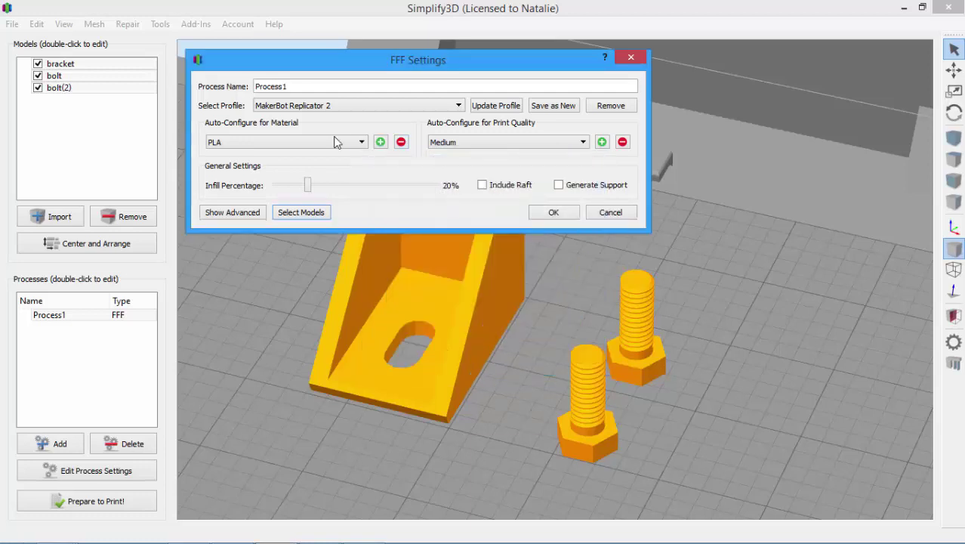
- Rename the process to BracketProcess, save it, and slice a preview of the bracket
left_click_drag(291, 86, 241, 91)
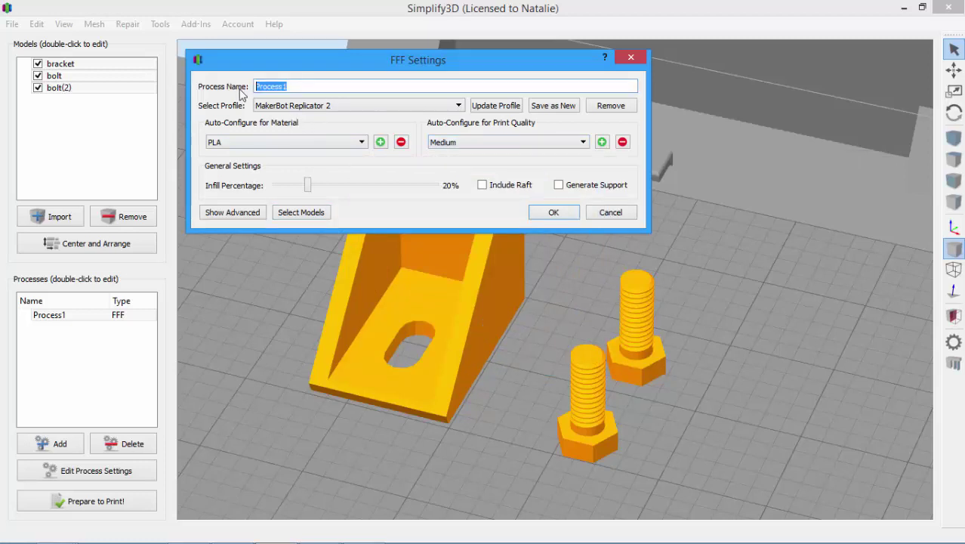
type("BracketProcess")
left_click(553, 212)
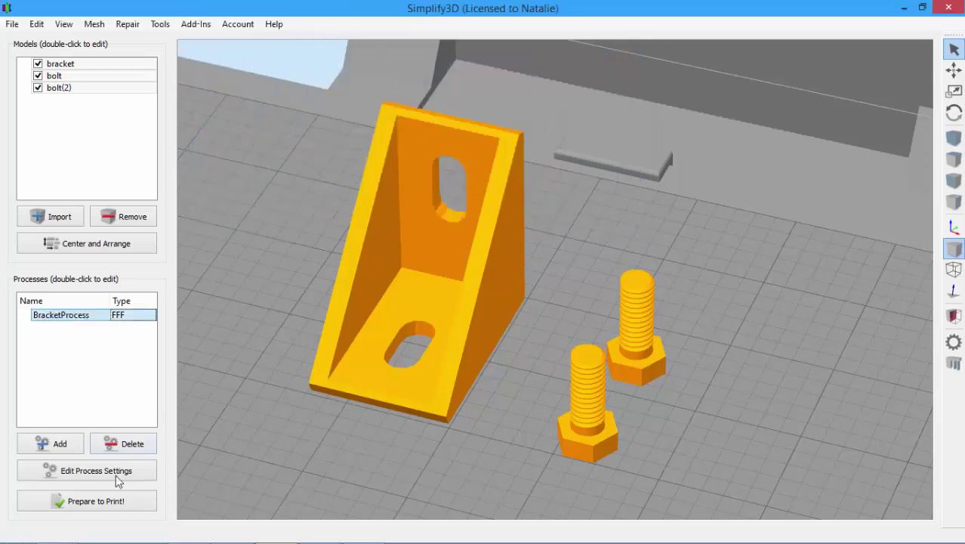
left_click(100, 496)
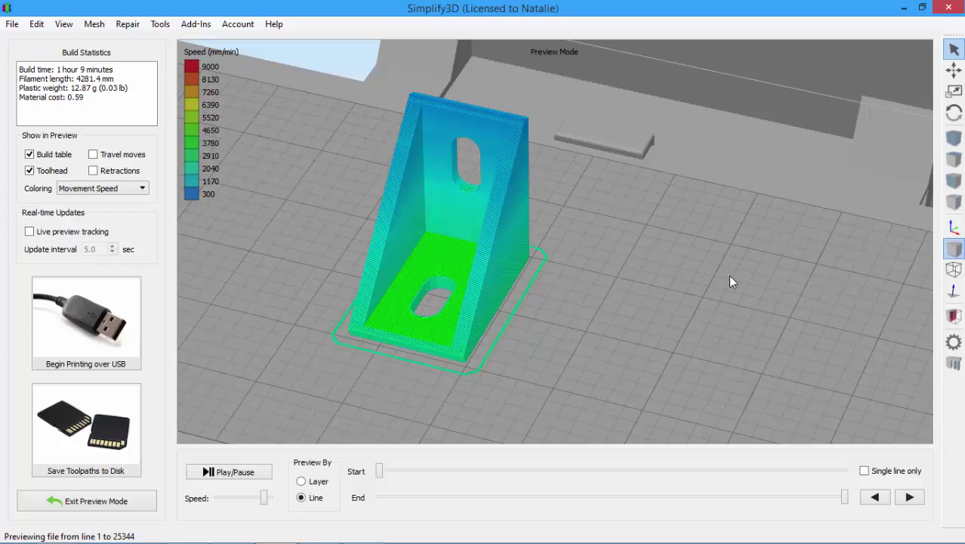
- Leave the preview and add a new process named BoltProcess covering both bolts but not the bracket
left_click(137, 502)
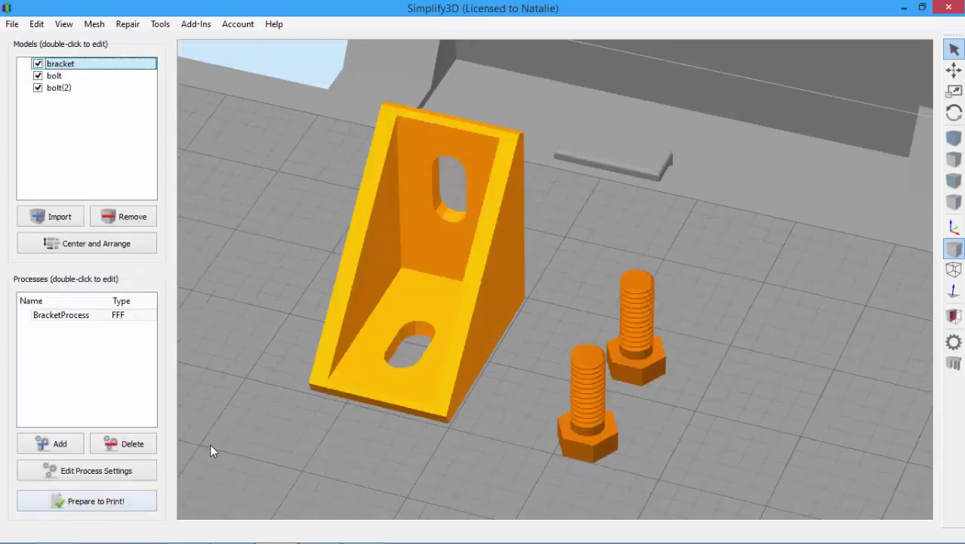
left_click(45, 444)
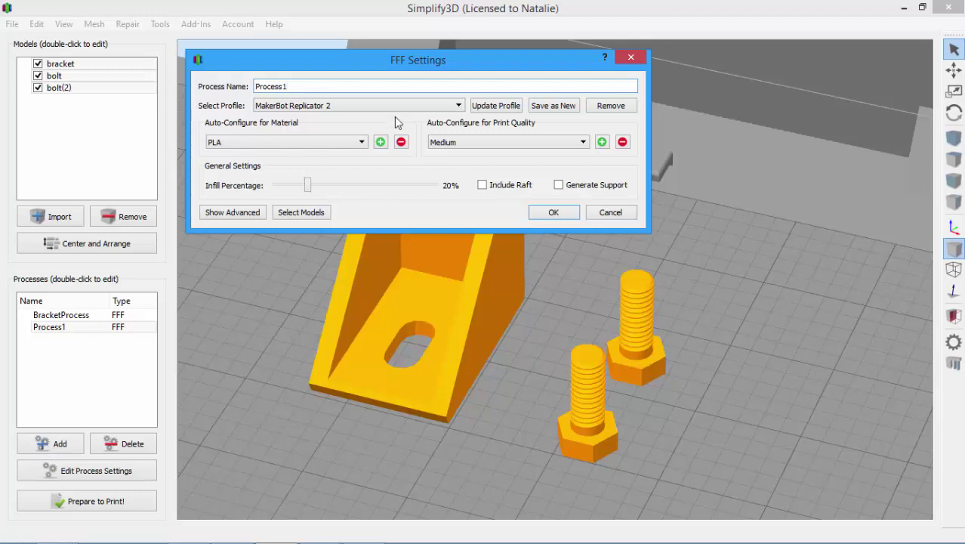
left_click(300, 213)
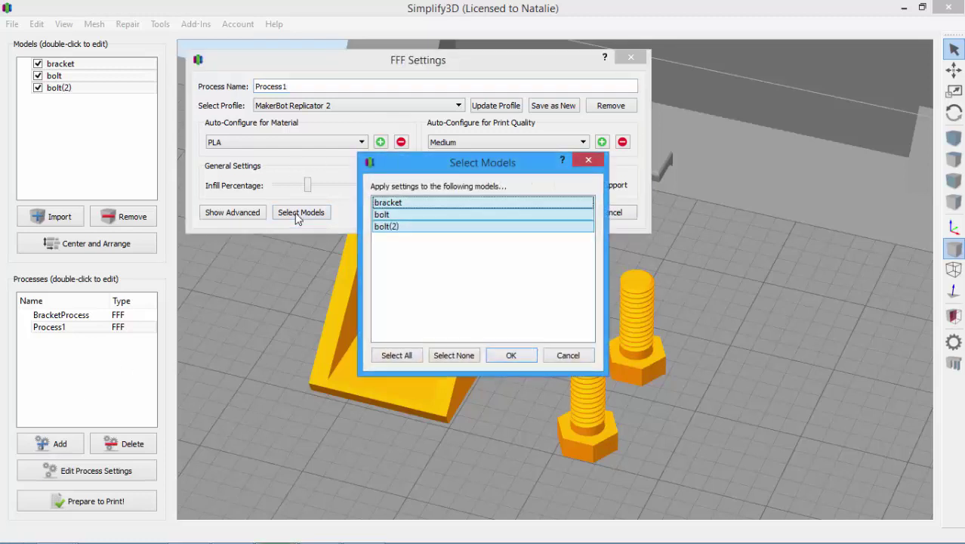
left_click(408, 203)
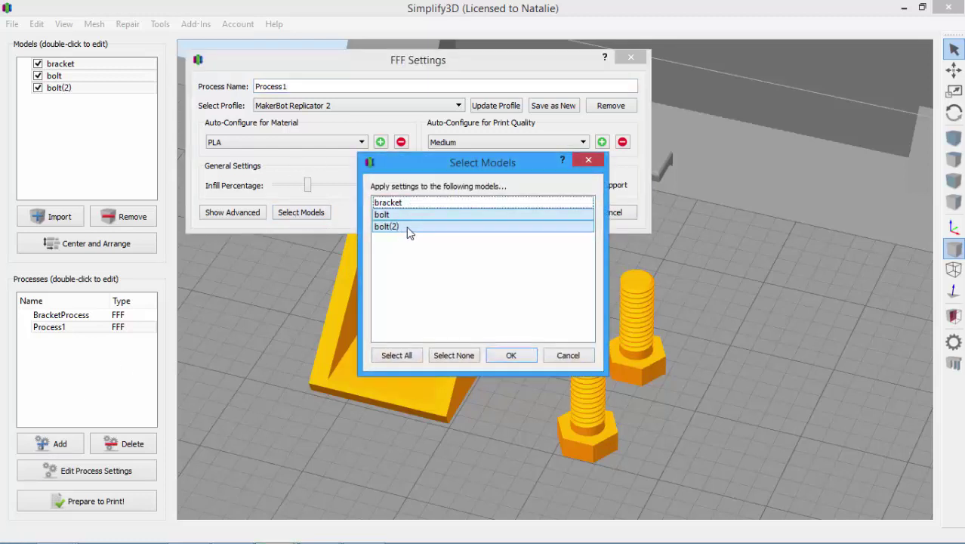
left_click(524, 356)
double_click(298, 86)
type("B")
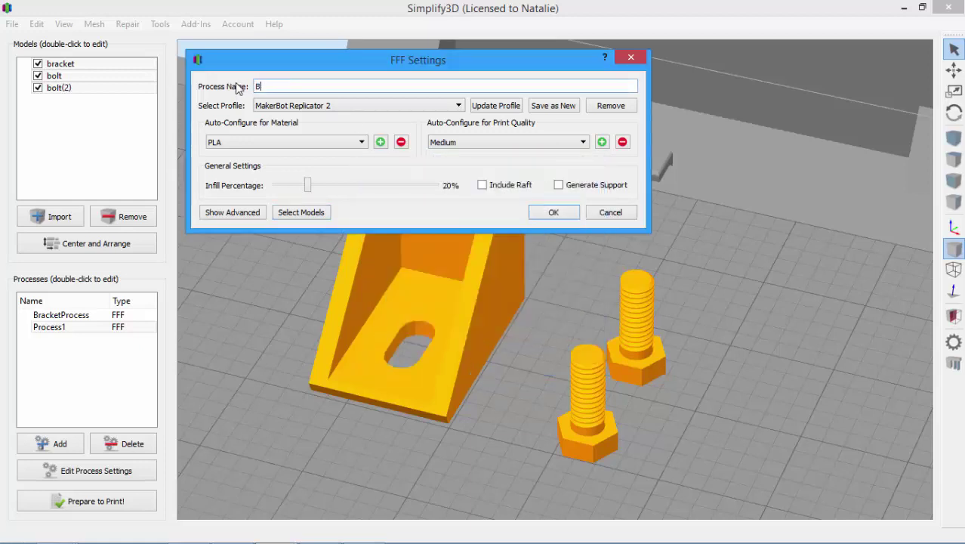
type("oltProcess")
left_click(554, 214)
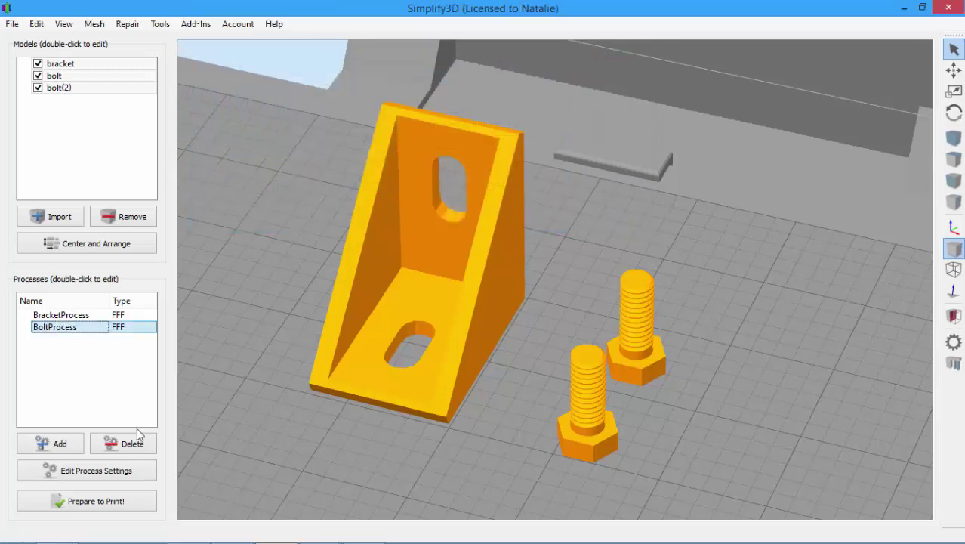
left_click(83, 506)
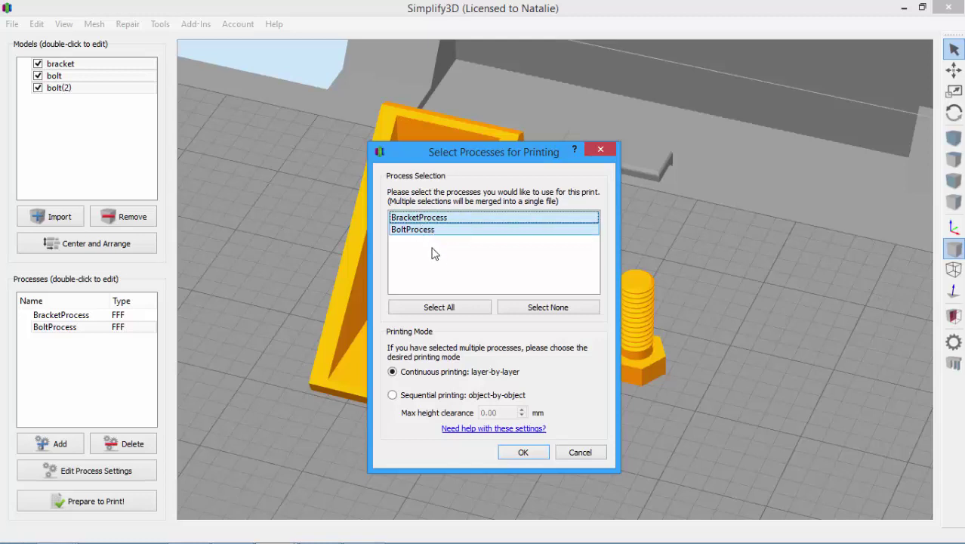
left_click(528, 457)
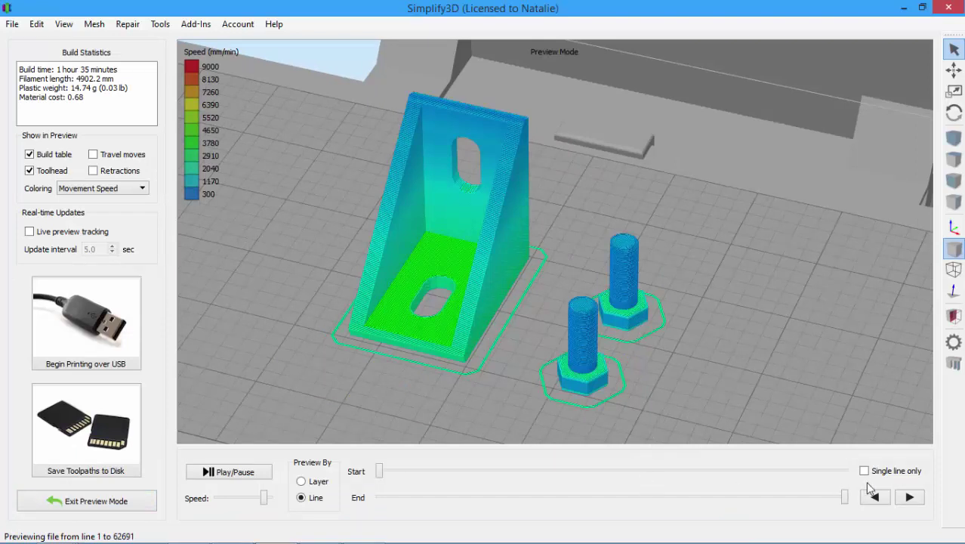
left_click_drag(848, 504, 404, 500)
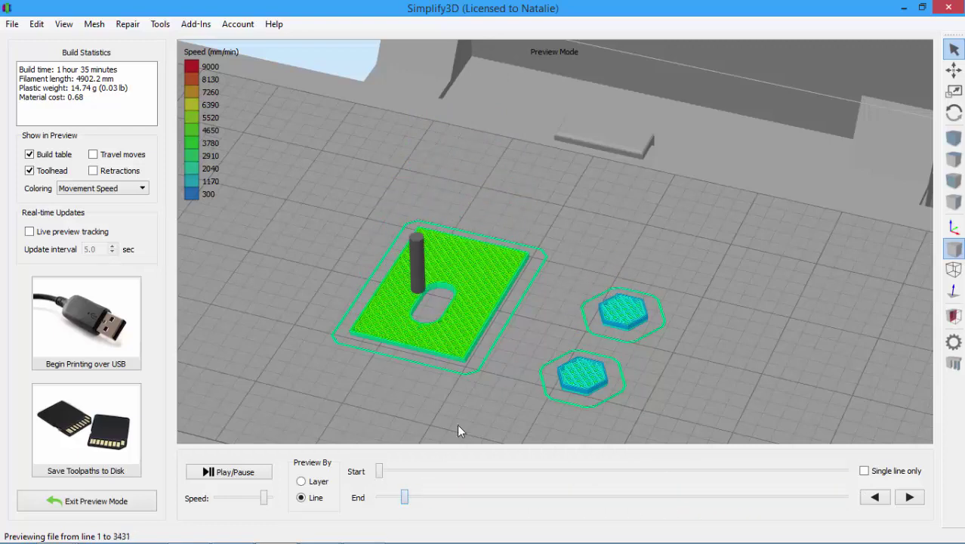
left_click_drag(540, 300, 588, 403)
scroll(613, 407, "up", 5)
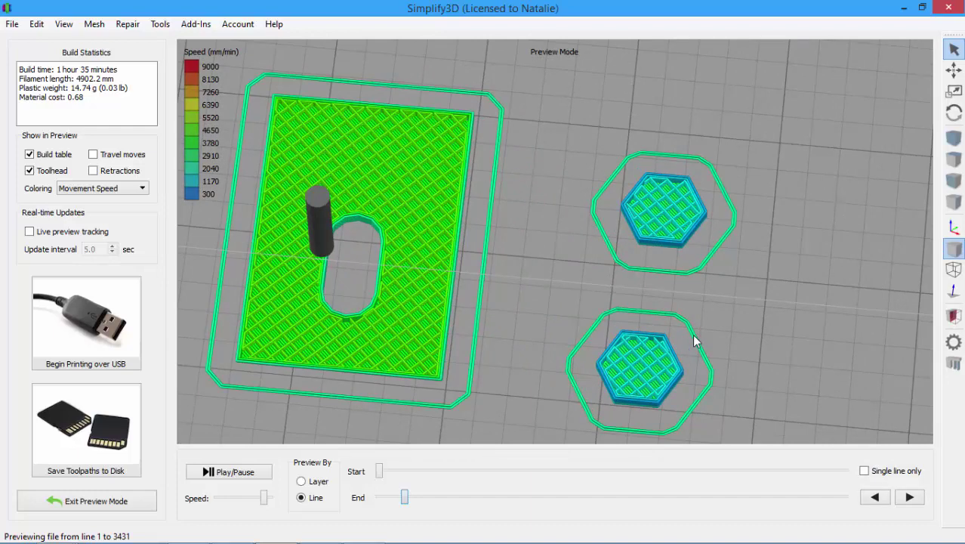
left_click(118, 502)
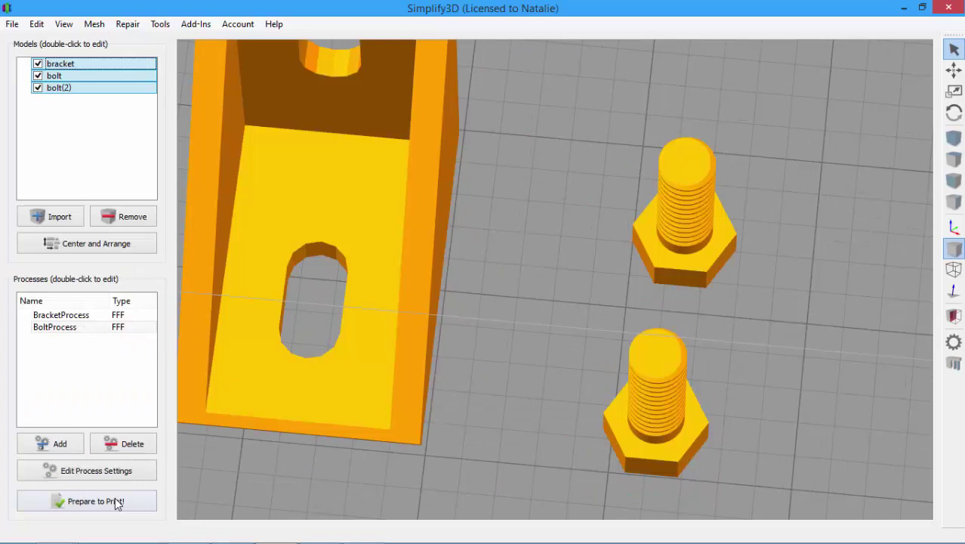
scroll(470, 334, "down", 5)
left_click_drag(469, 334, 427, 272)
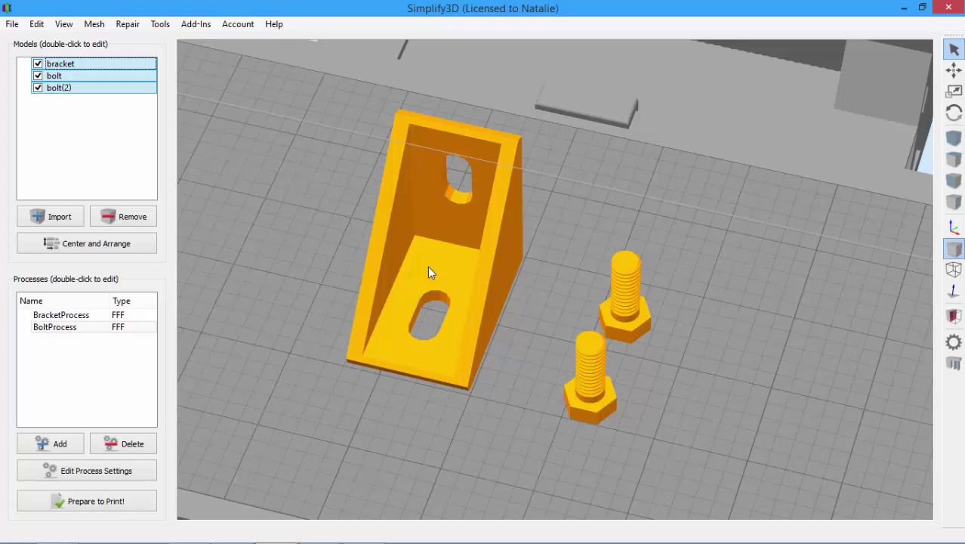
- Raise BoltProcess's infill to about 54% and save it
double_click(60, 328)
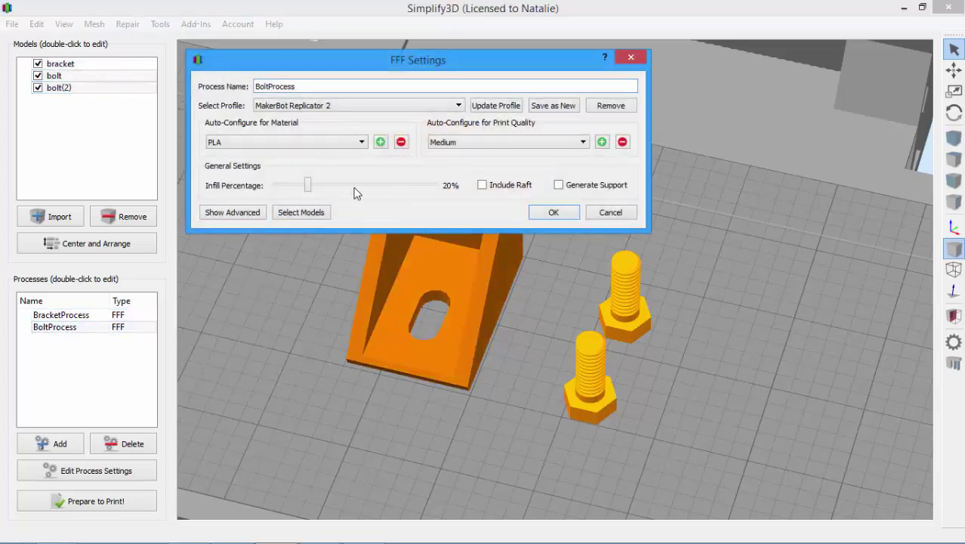
left_click_drag(302, 184, 362, 192)
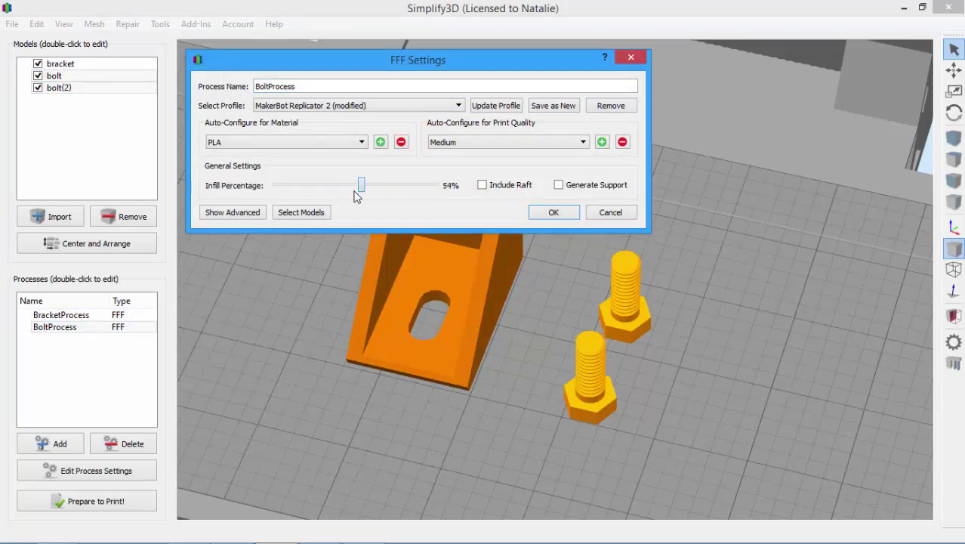
left_click(550, 214)
- Slice both processes together as one print and show only the lower toolpath layers
left_click(103, 500)
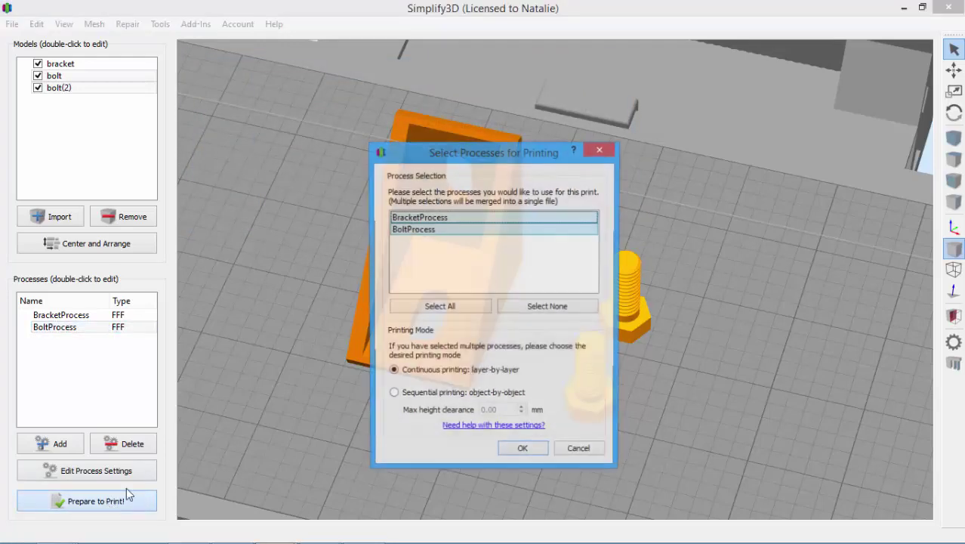
left_click(521, 448)
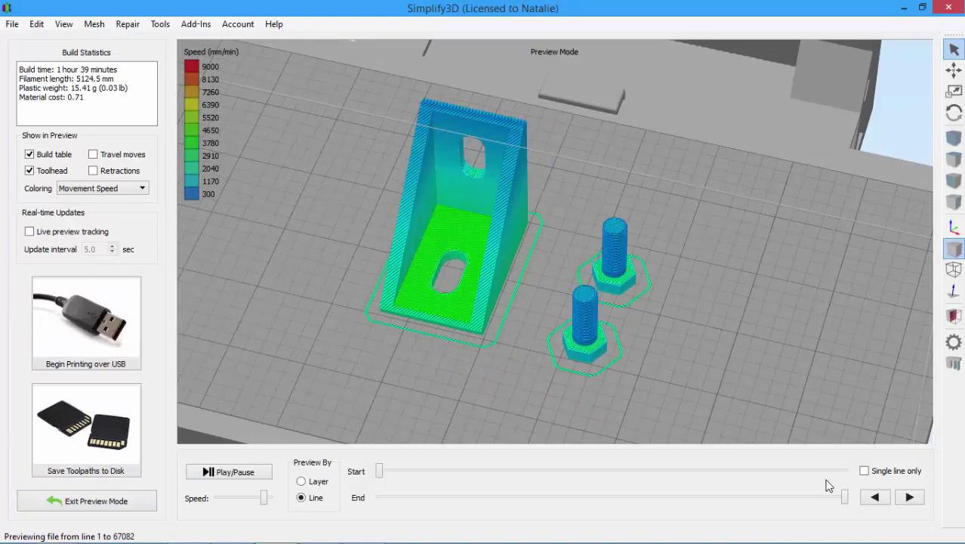
left_click_drag(844, 497, 409, 500)
scroll(520, 334, "up", 3)
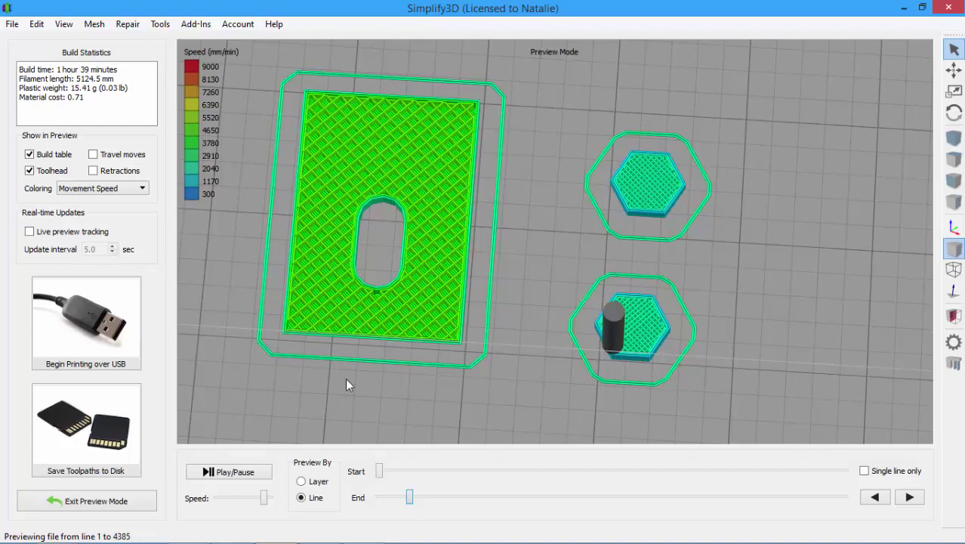
- Exit the preview, select BracketProcess and BoltProcess, and group them with Edit > Group Selection
left_click(148, 503)
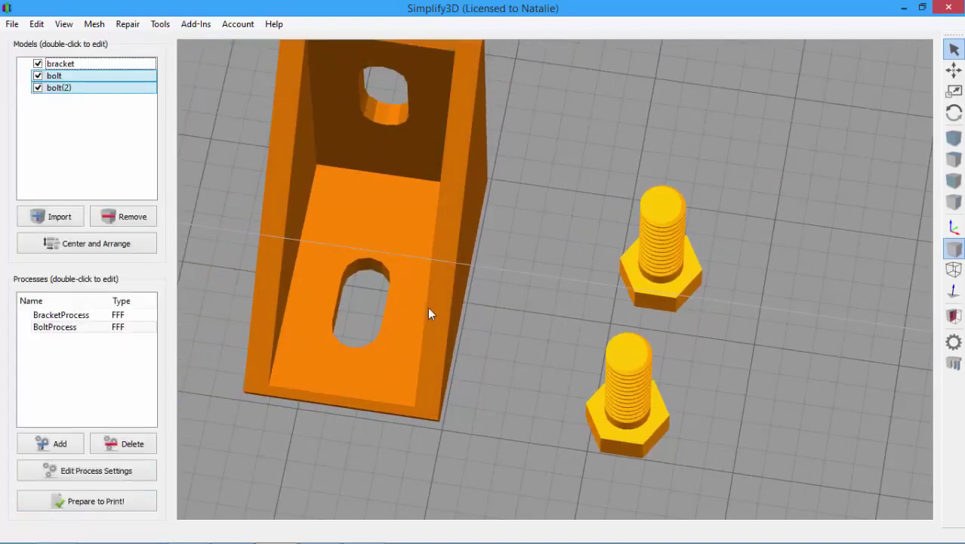
left_click_drag(423, 303, 398, 320)
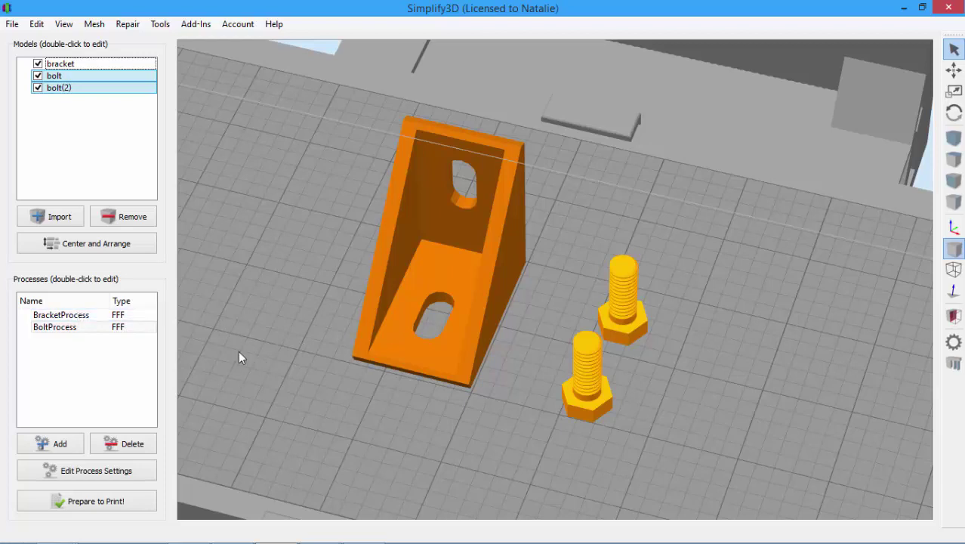
left_click(104, 330)
left_click(324, 331)
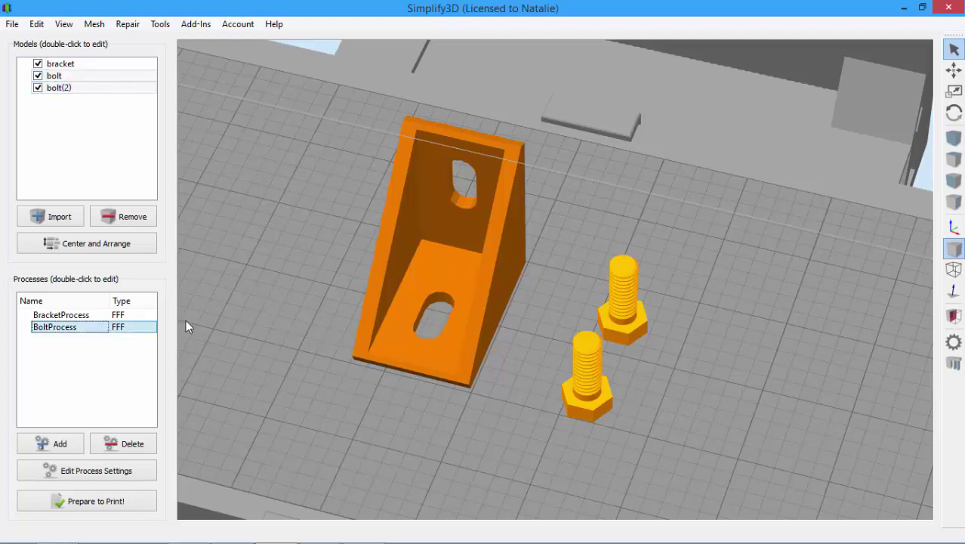
left_click(118, 315, "ctrl")
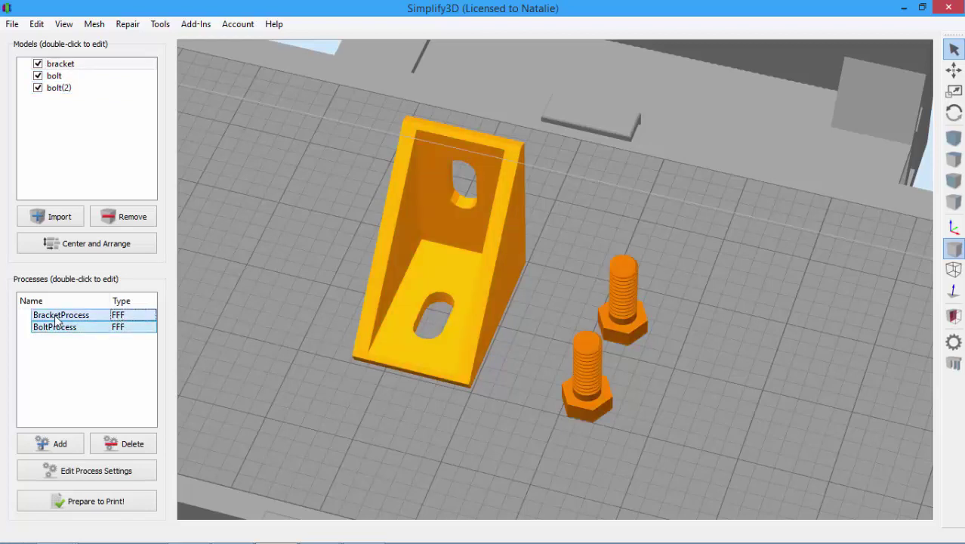
left_click(37, 24)
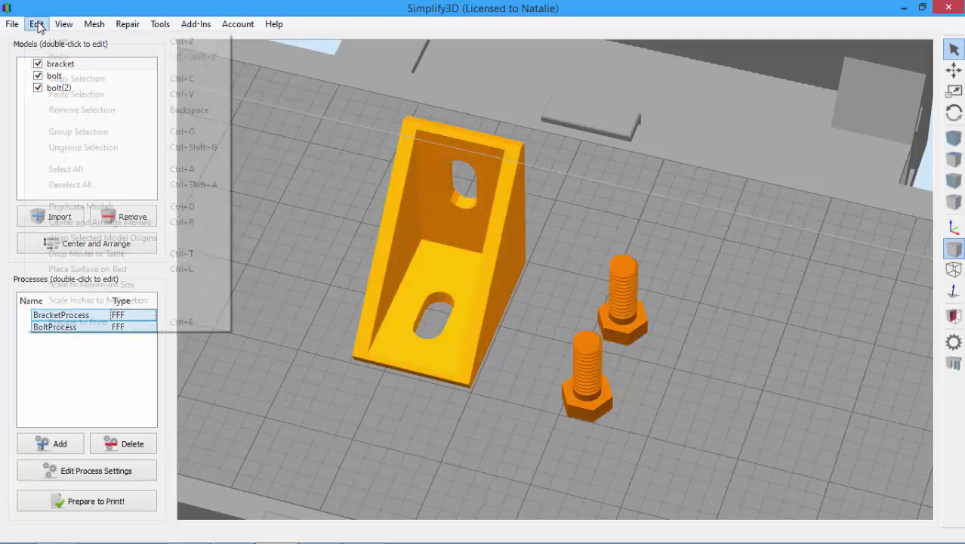
left_click(37, 132)
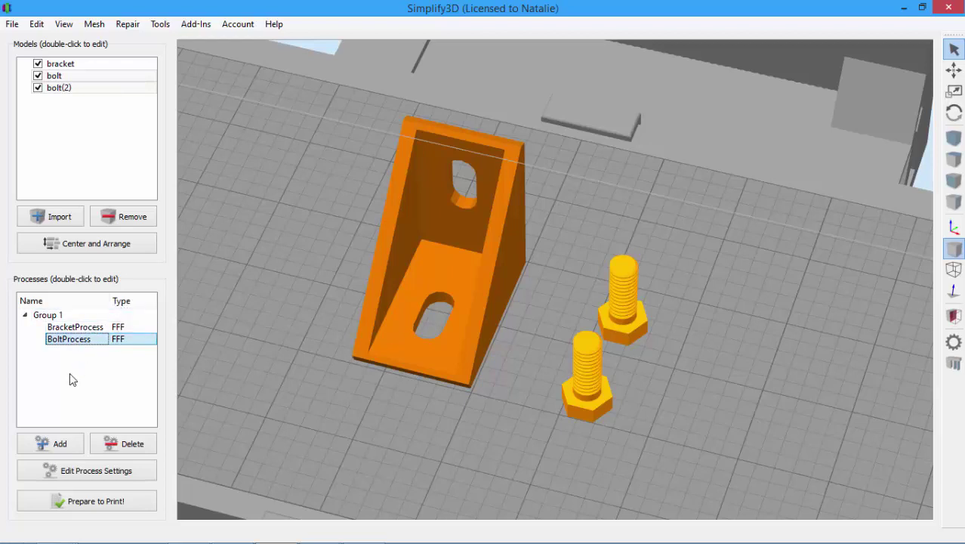
- Enable Include Raft in BracketProcess, then open BoltProcess to verify its raft is on too
double_click(77, 327)
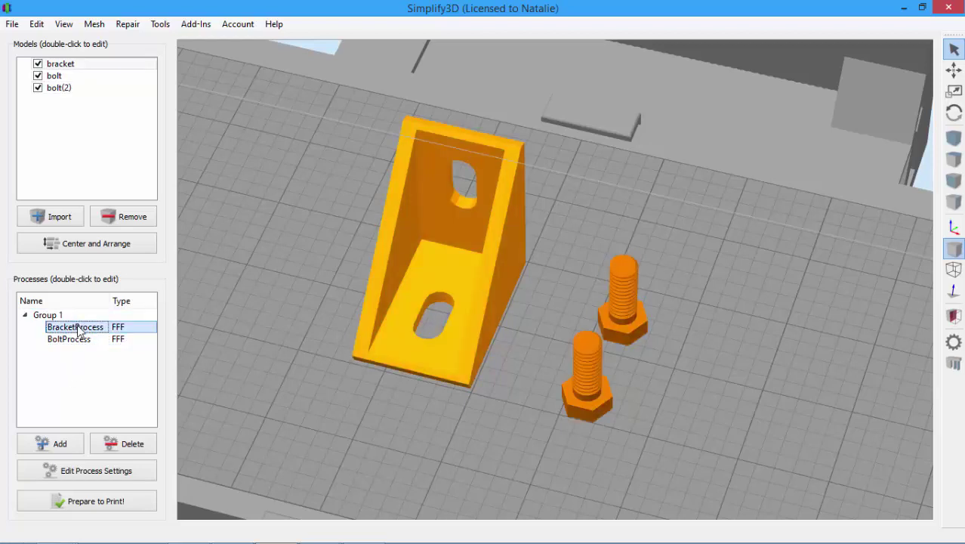
left_click(483, 185)
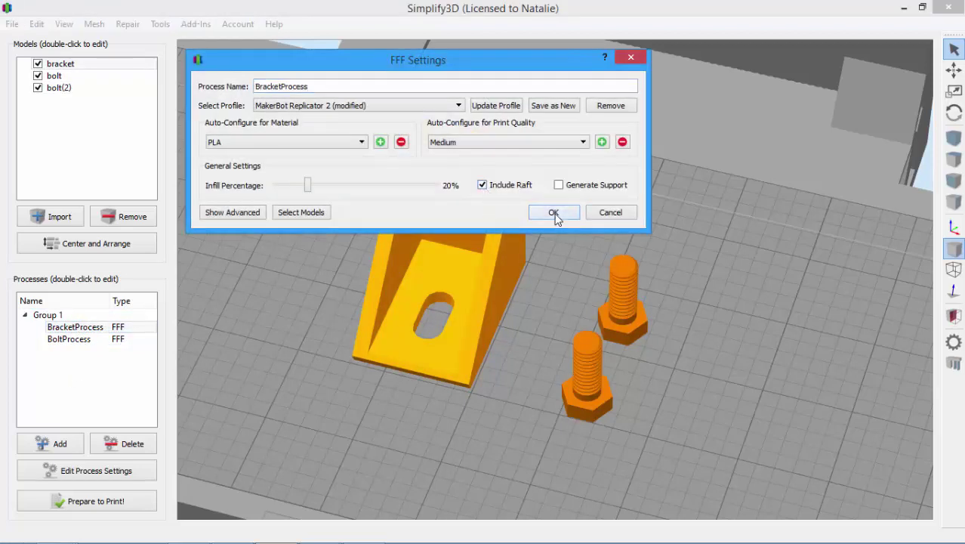
left_click(554, 214)
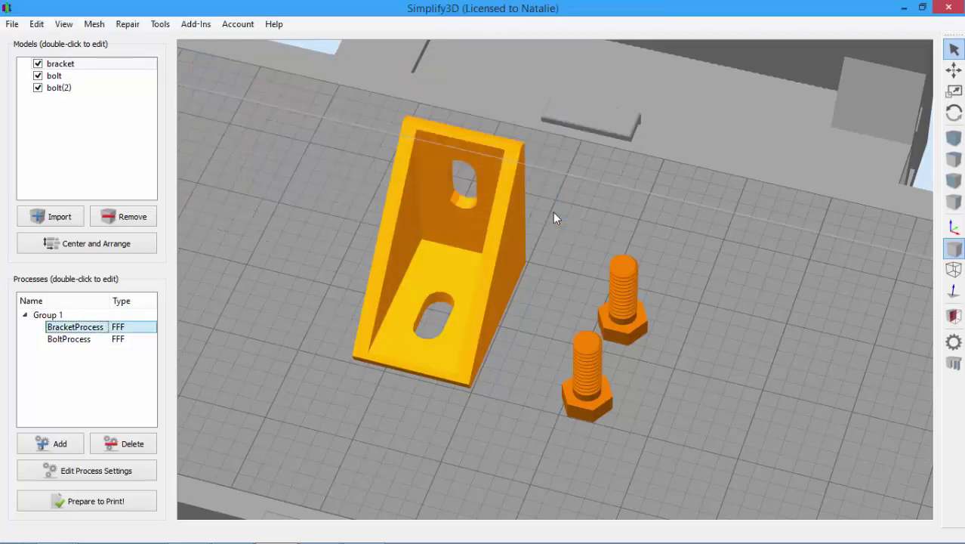
double_click(69, 339)
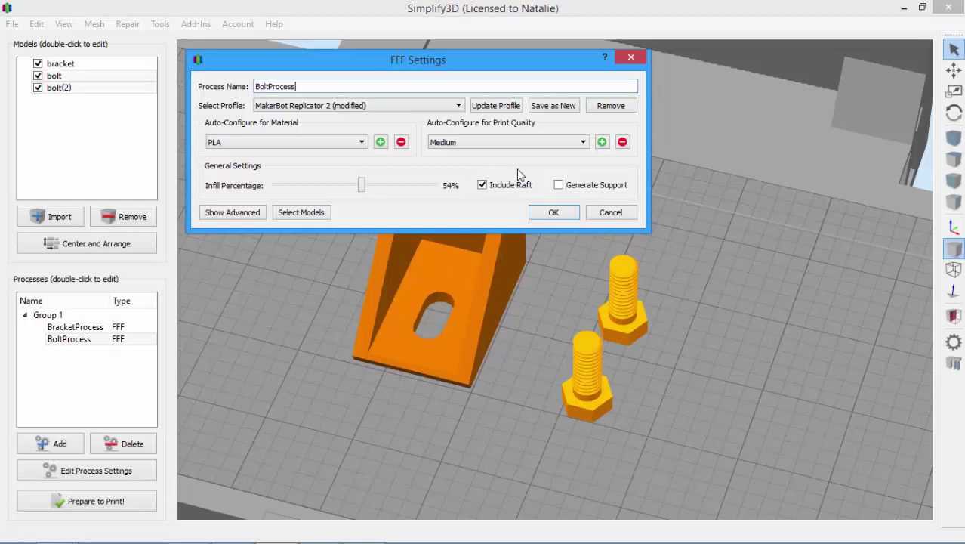
- Set BracketProcess infill to 32% and confirm BoltProcess still has 54% infill
left_click(553, 214)
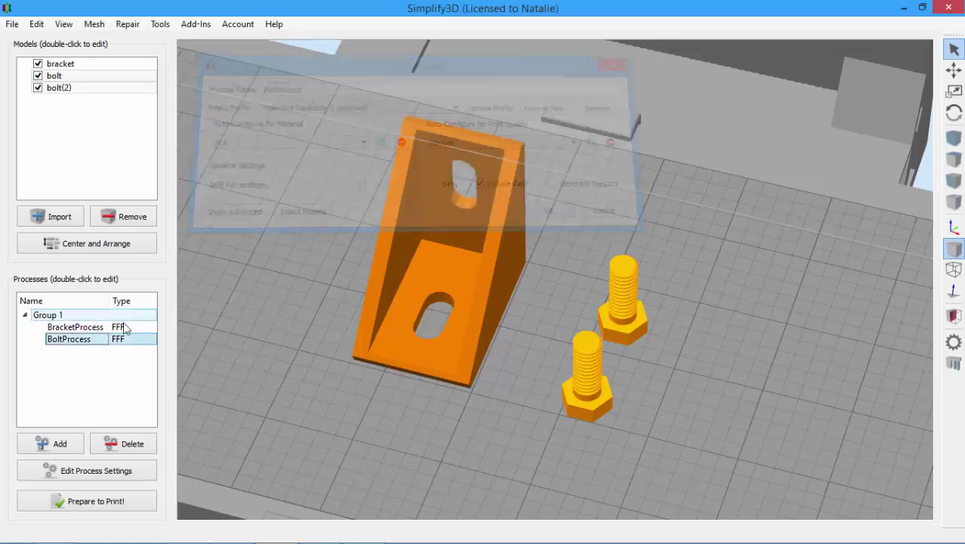
double_click(76, 326)
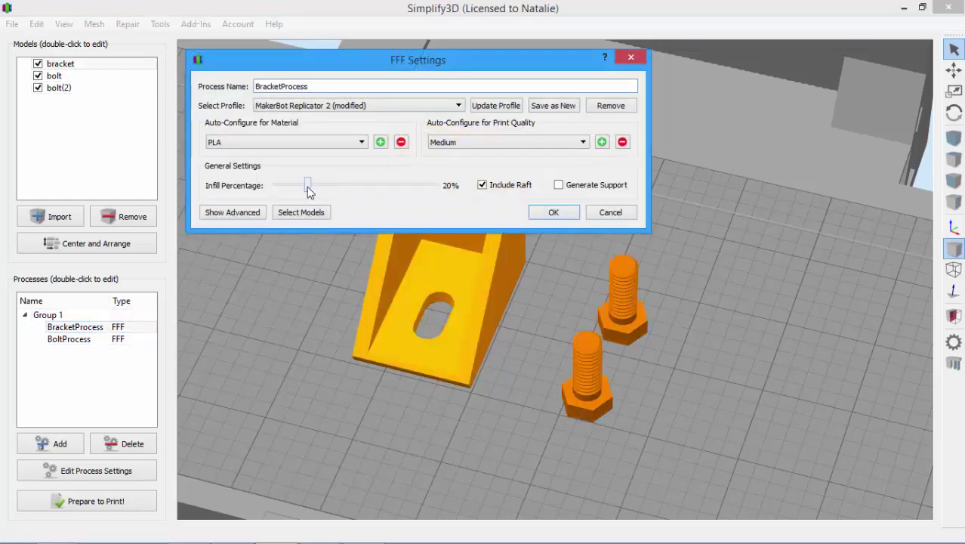
left_click_drag(309, 191, 330, 191)
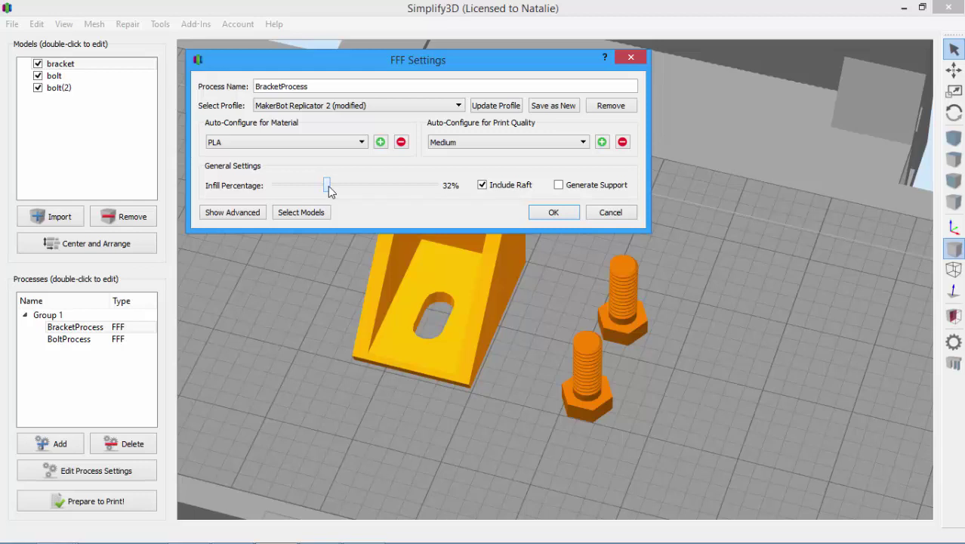
left_click(541, 213)
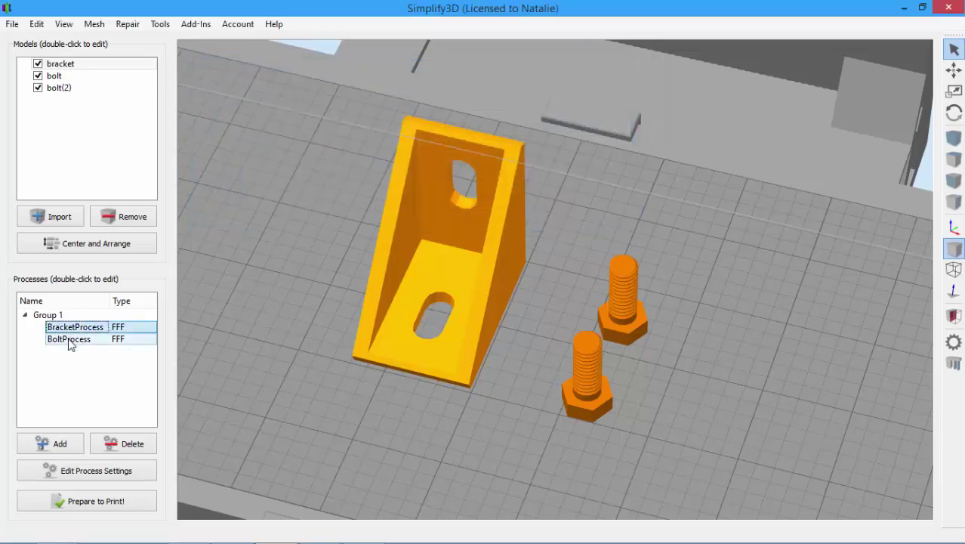
double_click(69, 339)
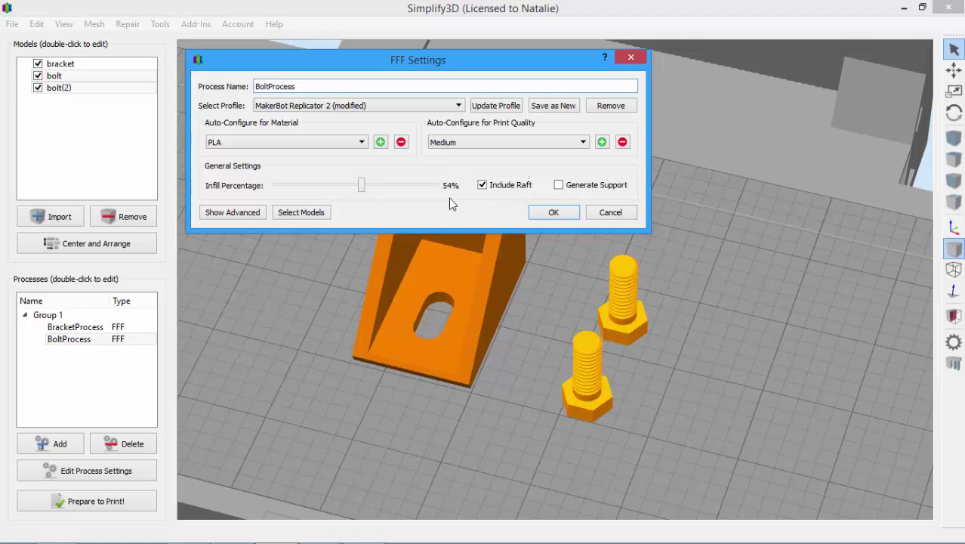
left_click(539, 214)
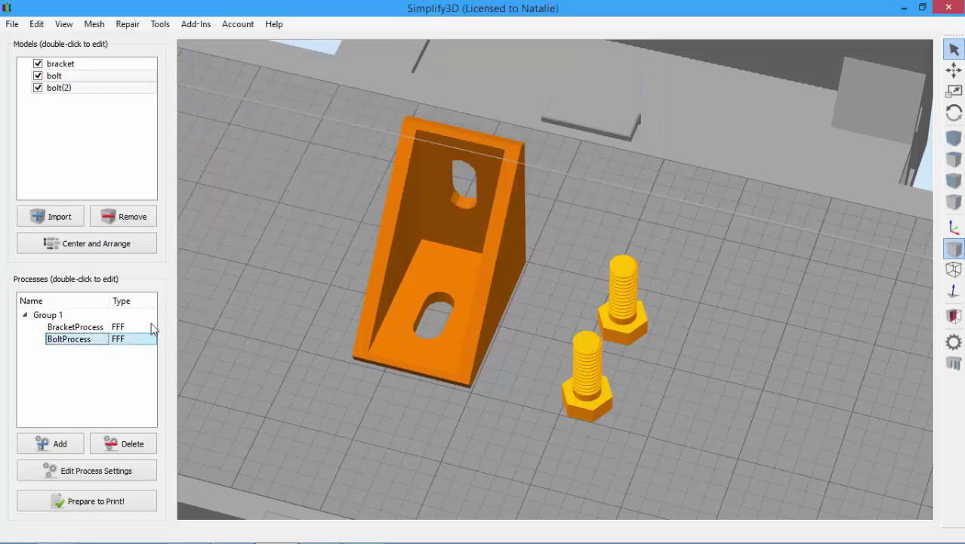
left_click(105, 329)
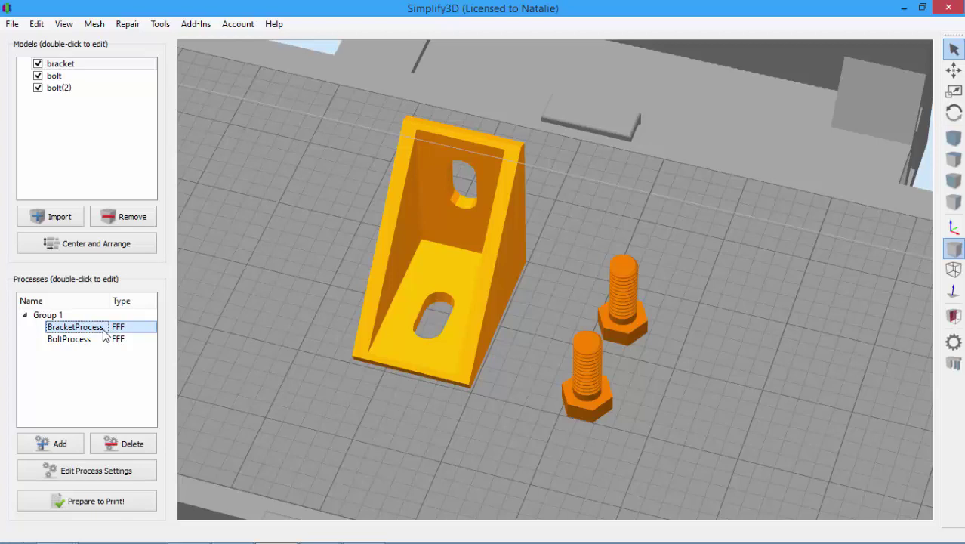
- Apply Edit > Ungroup Selection to the processes, dissolving Group 1
left_click(97, 341)
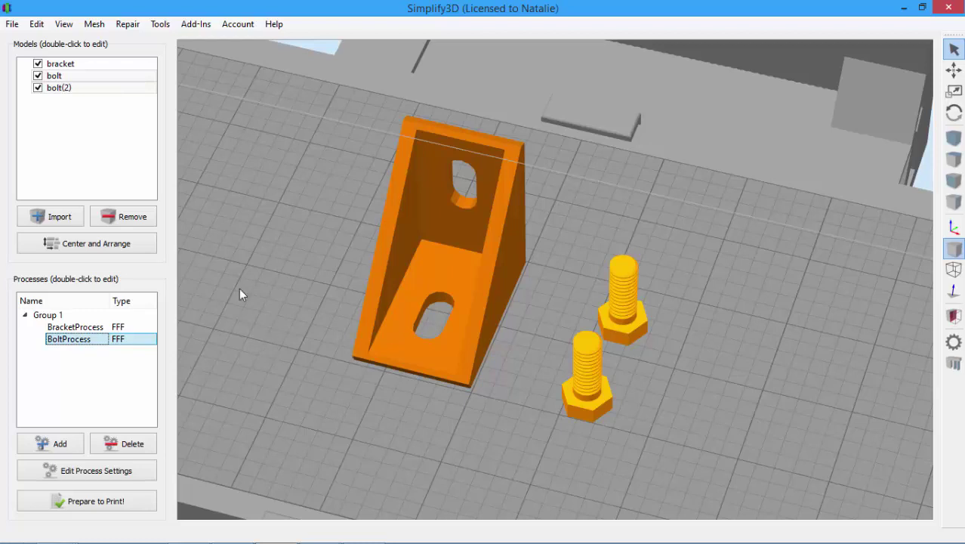
left_click(36, 23)
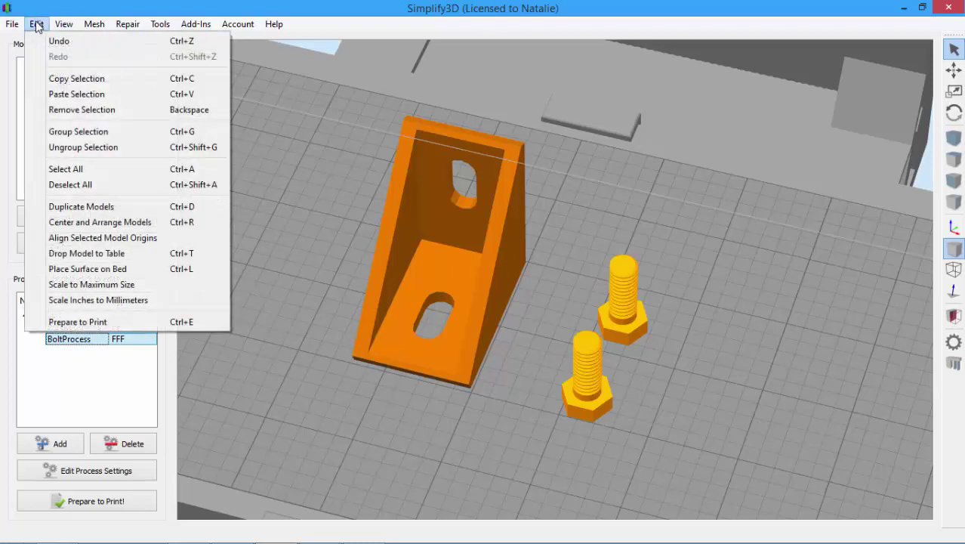
left_click(66, 168)
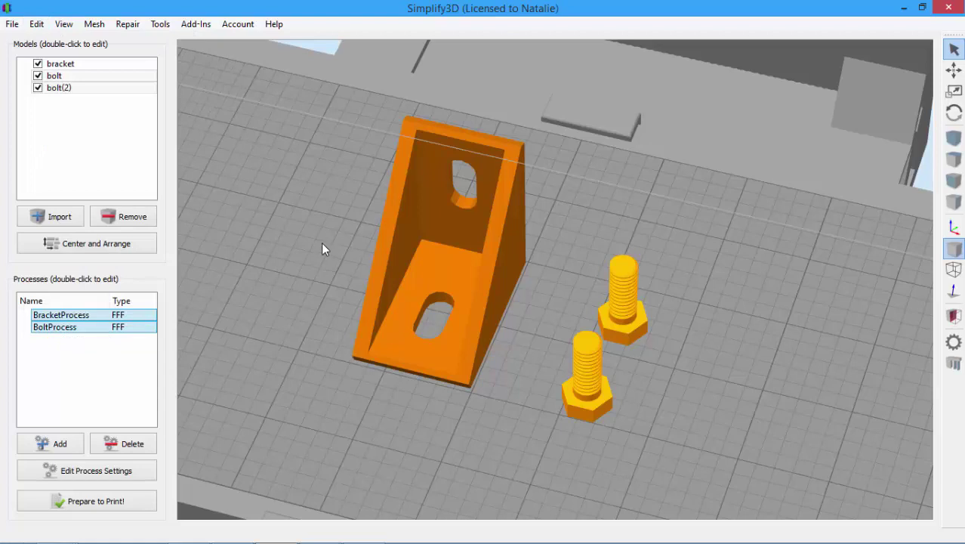